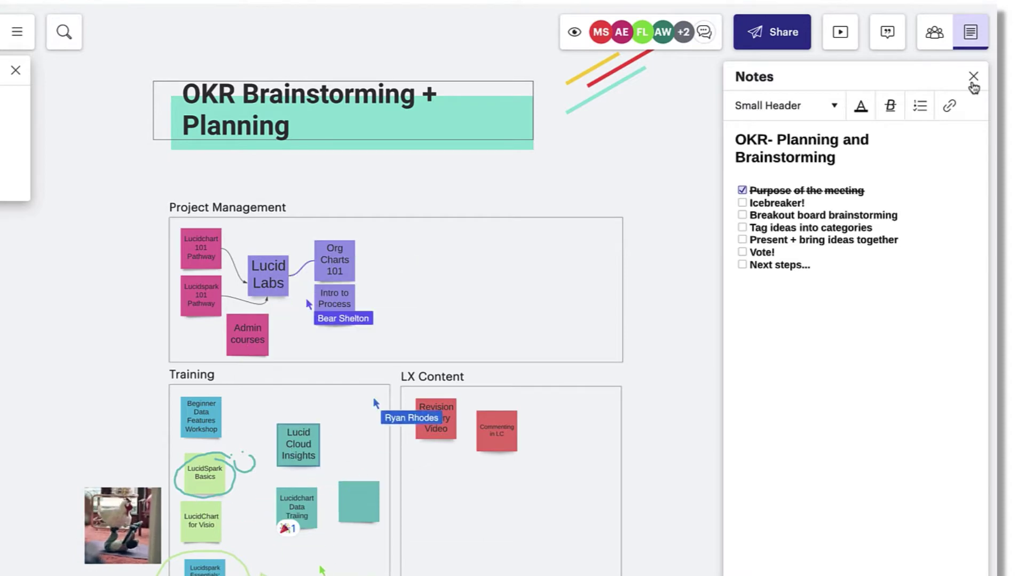
Step: Close the agenda Notes panel to reveal the OKR Brainstorming + Planning board
{"action": "left_click", "coordinate": [973, 77]}
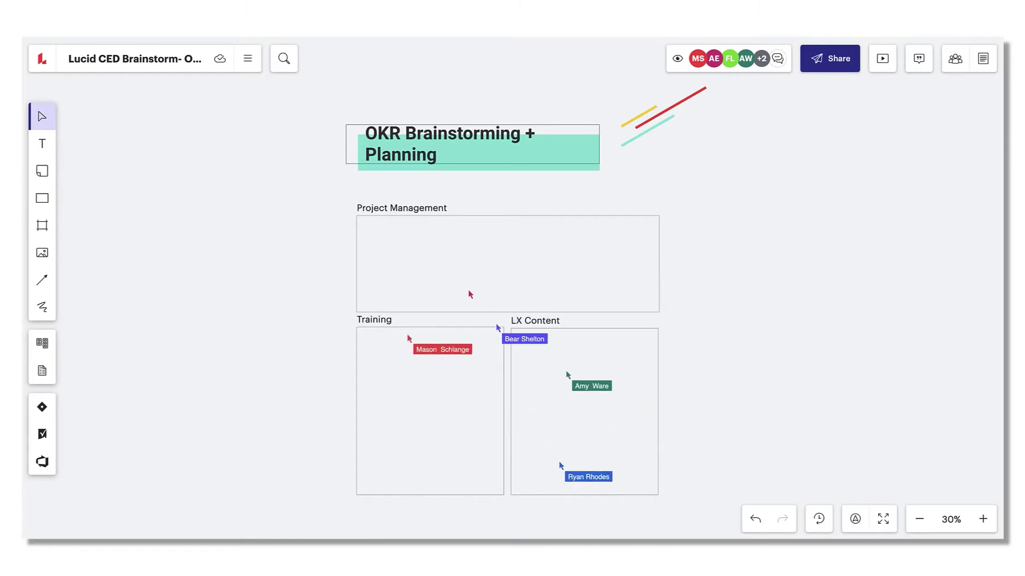
{"action": "left_click", "coordinate": [982, 62]}
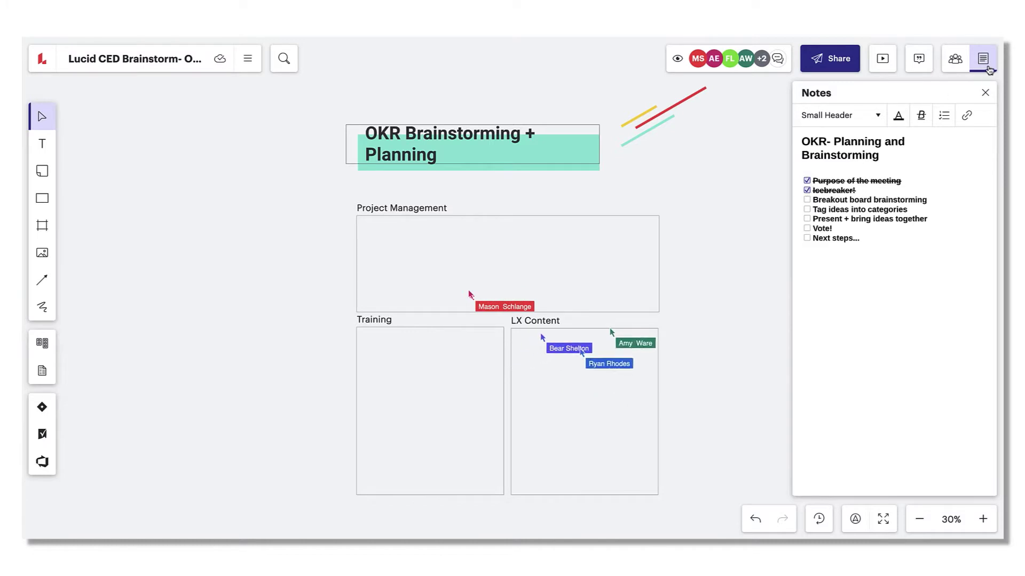
{"action": "left_click", "coordinate": [983, 60]}
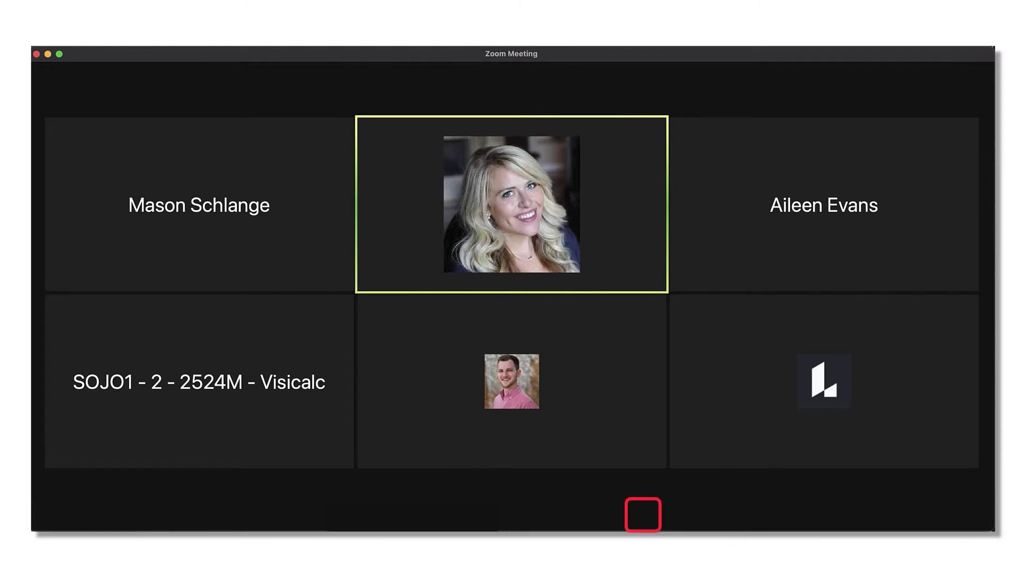
Step: Launch Lucidspark from the Zoom Apps list under My Apps
{"action": "left_click", "coordinate": [656, 518]}
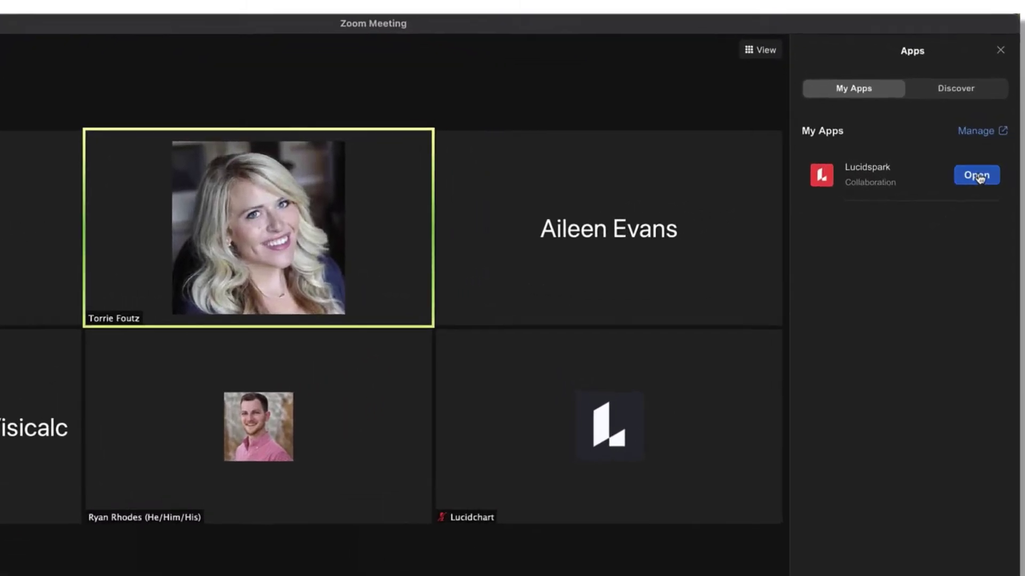
{"action": "left_click", "coordinate": [976, 175]}
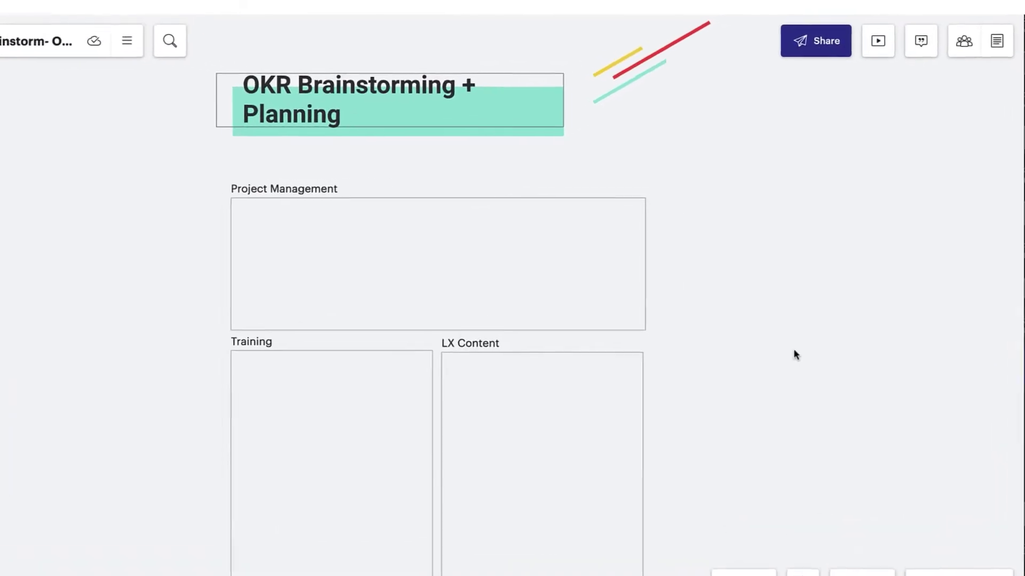
Step: Show the Breakout Boards list from Team Tools and select the Project Management frame
{"action": "left_click", "coordinate": [998, 42]}
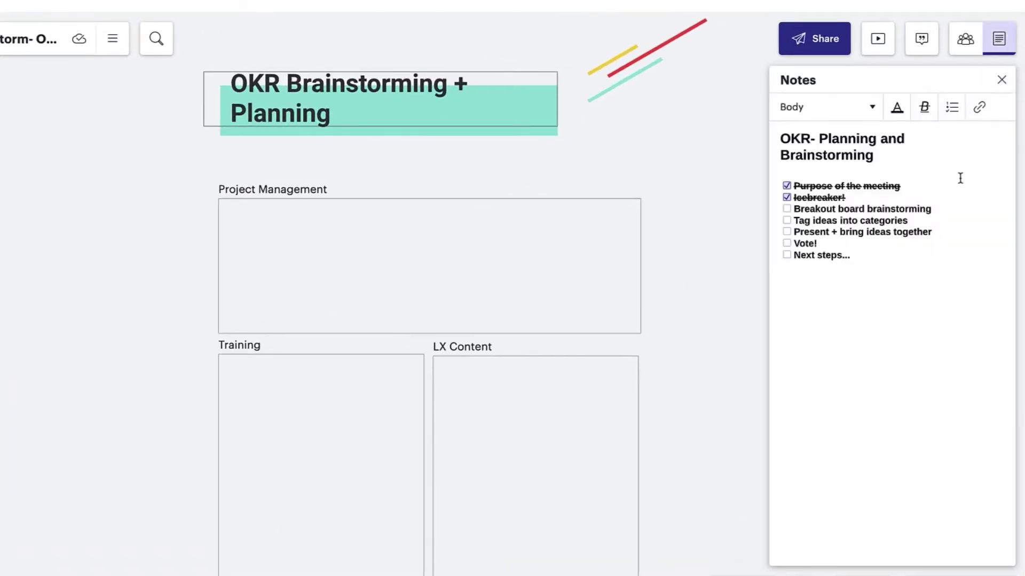
{"action": "left_click", "coordinate": [964, 41]}
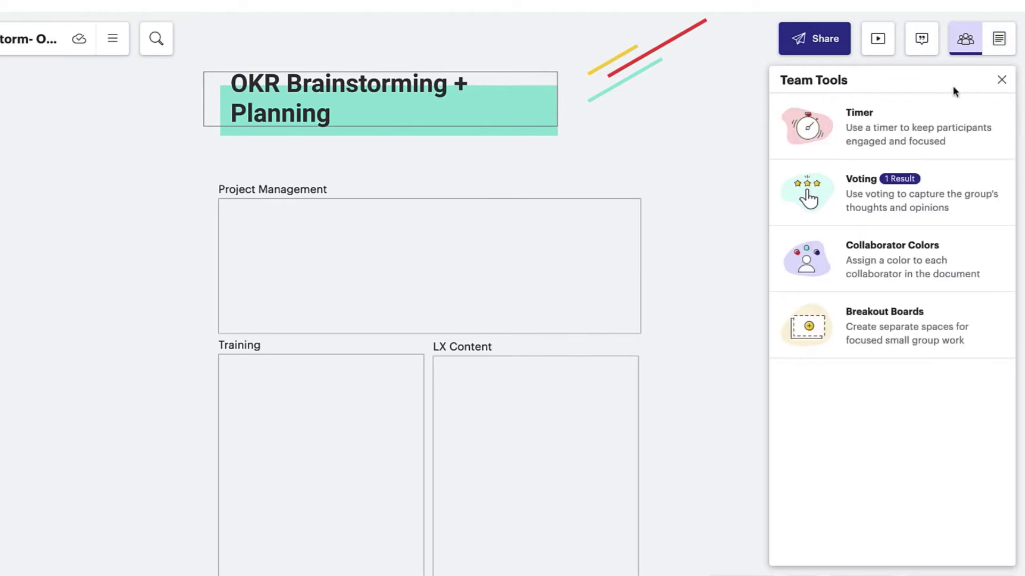
{"action": "left_click", "coordinate": [916, 322]}
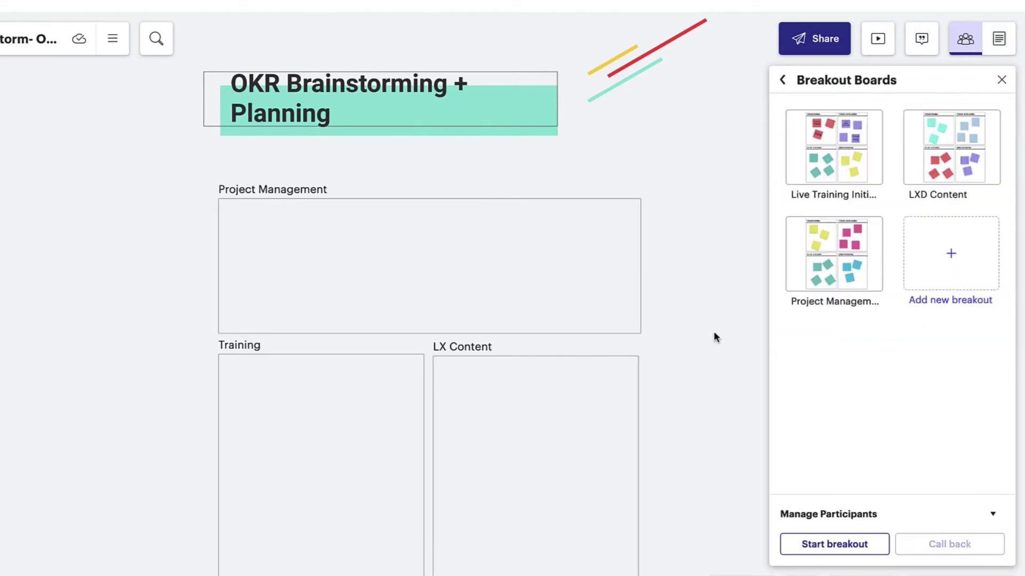
{"action": "scroll", "coordinate": [600, 152], "scroll_direction": "up", "scroll_amount": 3}
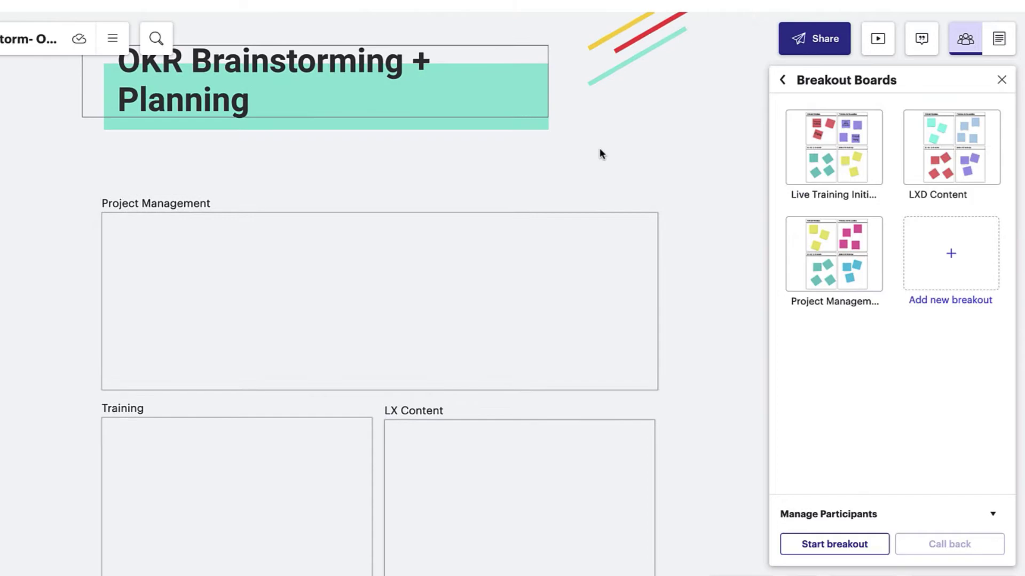
{"action": "left_click", "coordinate": [519, 170]}
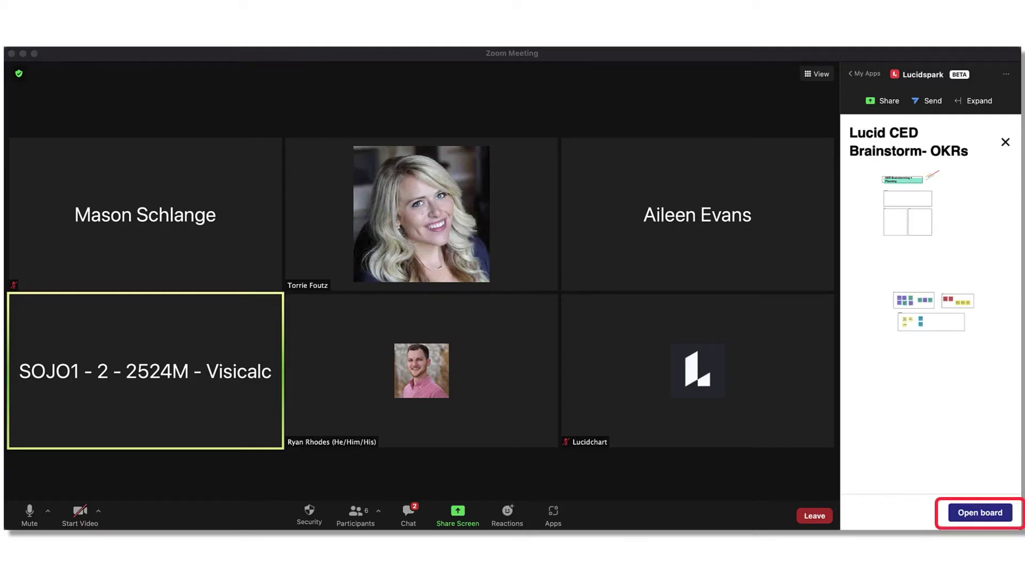
Step: Open the Lucid CED Brainstorm- OKRs board inside the Zoom meeting
{"action": "left_click", "coordinate": [989, 515]}
{"action": "left_click", "coordinate": [989, 514]}
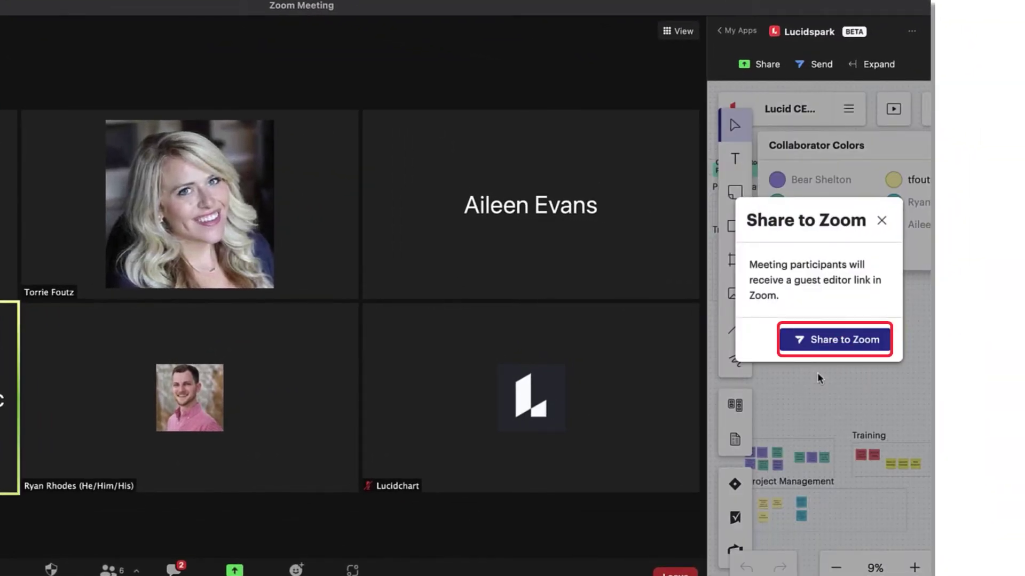
Step: Send the Lucidspark app to all five participants, including the conference room system
{"action": "left_click", "coordinate": [825, 64]}
{"action": "left_click", "coordinate": [842, 111]}
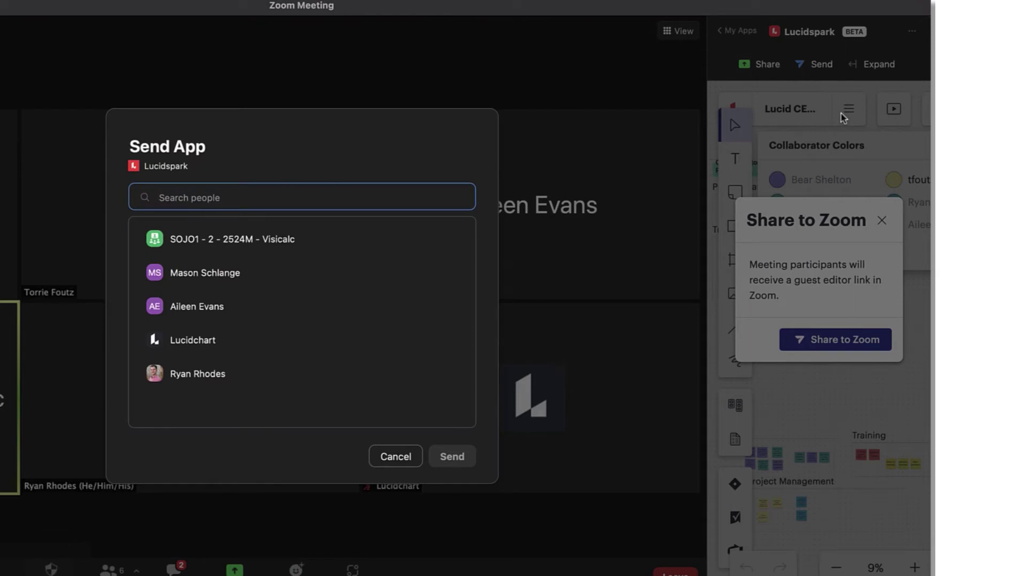
{"action": "left_click", "coordinate": [233, 238]}
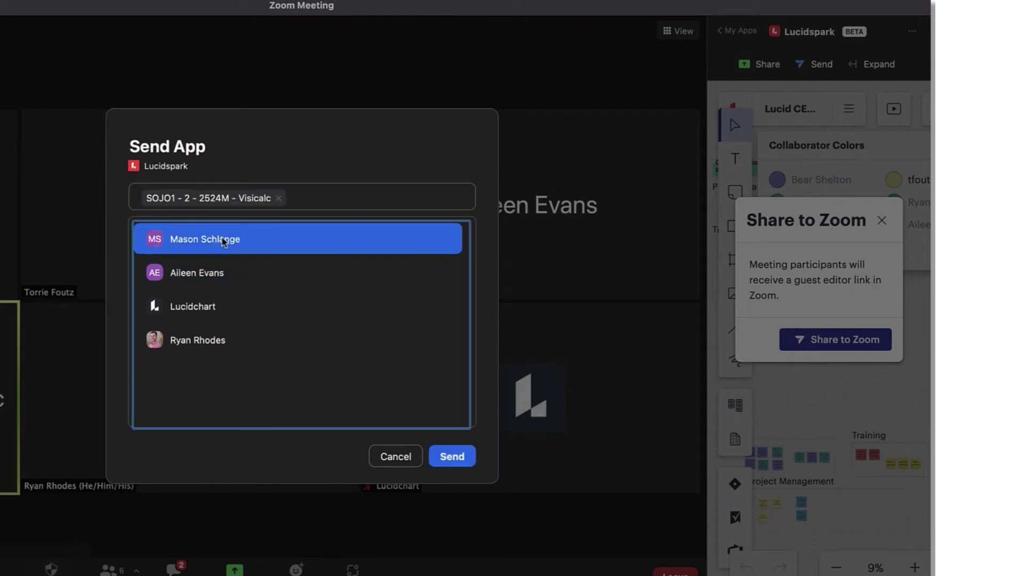
{"action": "left_click", "coordinate": [222, 239]}
{"action": "left_click", "coordinate": [224, 240]}
{"action": "left_click", "coordinate": [226, 248]}
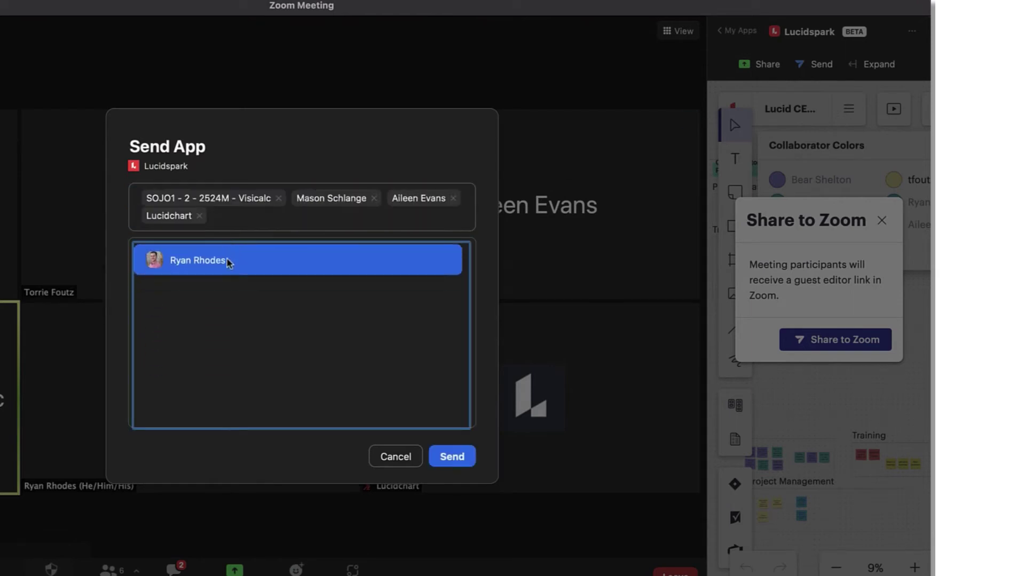
{"action": "left_click", "coordinate": [228, 262]}
{"action": "left_click", "coordinate": [452, 457]}
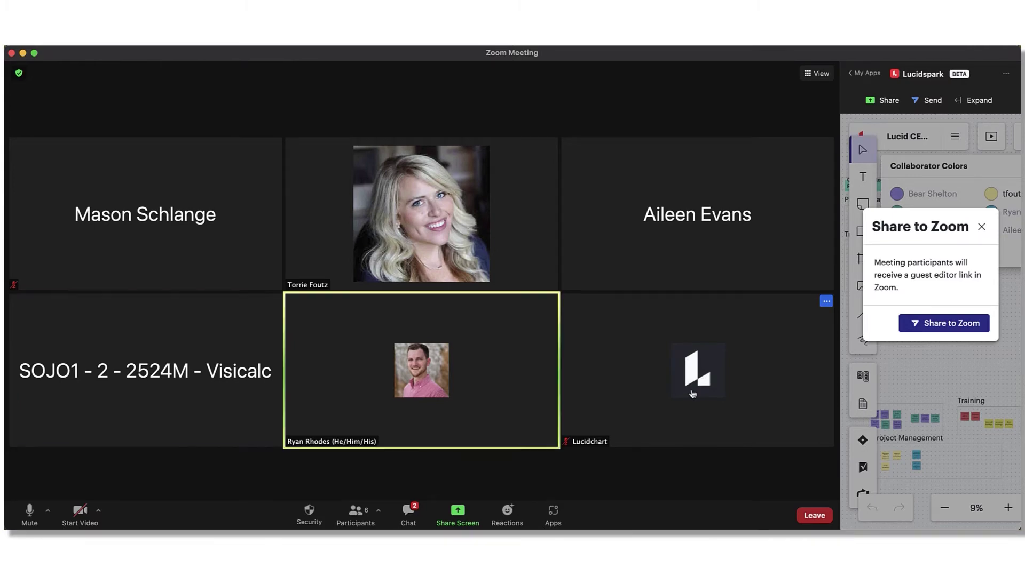
Step: Dismiss the Share to Zoom prompt and expand the board across the meeting window
{"action": "left_click", "coordinate": [943, 323]}
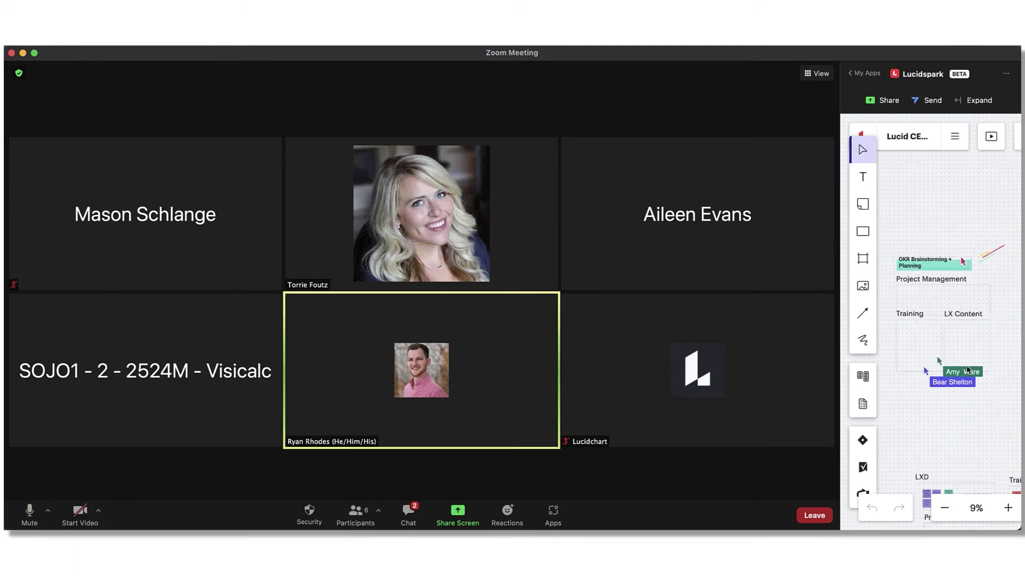
{"action": "scroll", "coordinate": [967, 368], "scroll_direction": "up", "scroll_amount": 1}
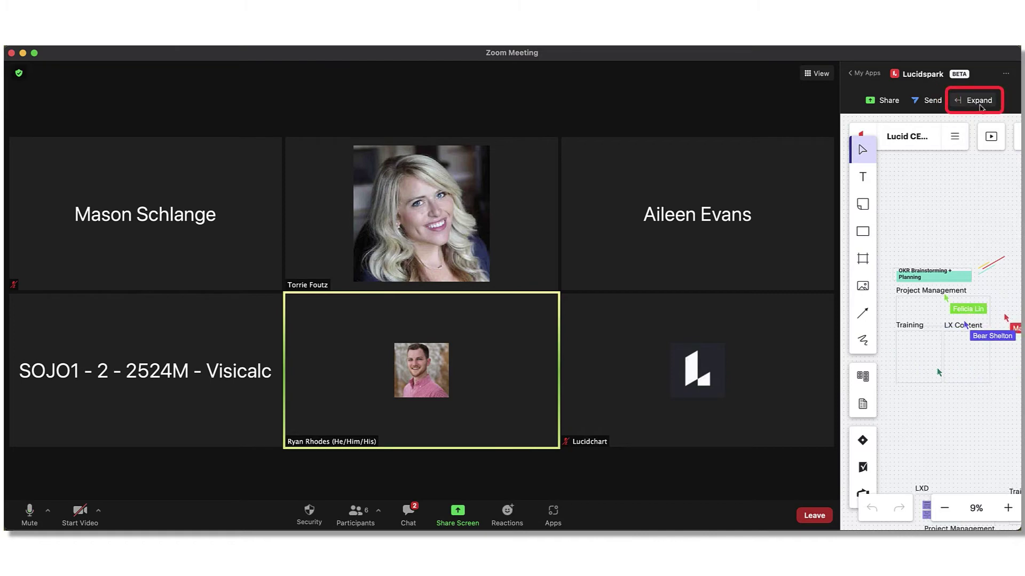
{"action": "left_click", "coordinate": [975, 102]}
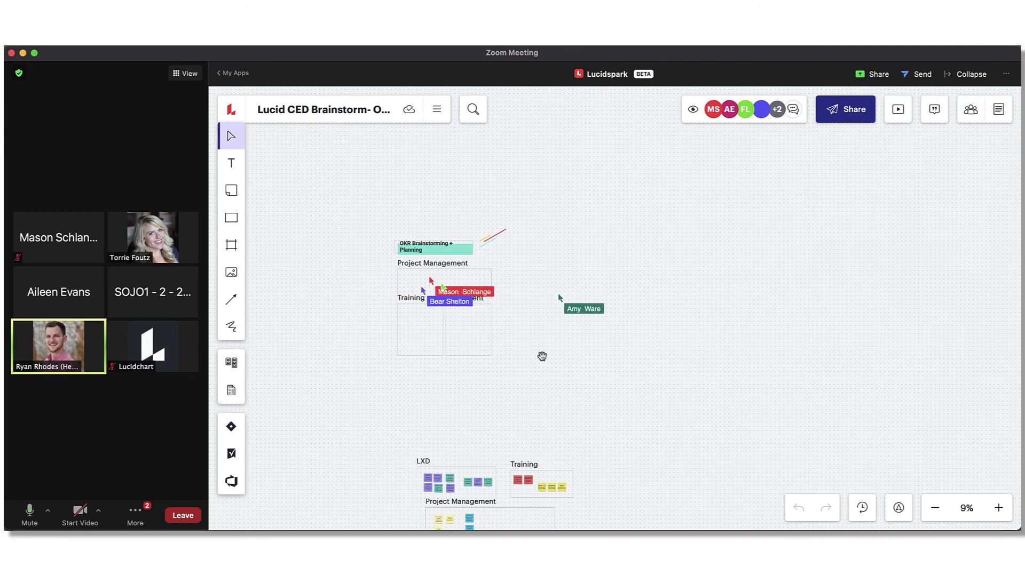
Step: Zoom in, view the Live Training Initiatives breakout, then return to the main board's Team Tools
{"action": "scroll", "coordinate": [542, 355], "scroll_direction": "up", "scroll_amount": 2}
{"action": "scroll", "coordinate": [558, 293], "scroll_direction": "up", "scroll_amount": 3}
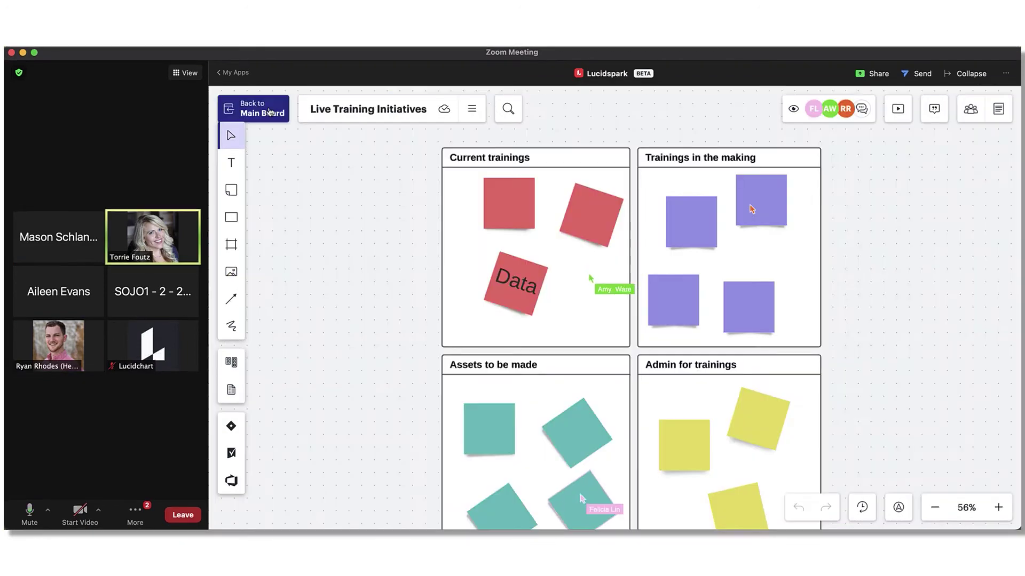
{"action": "left_click", "coordinate": [861, 200]}
{"action": "left_click", "coordinate": [269, 112]}
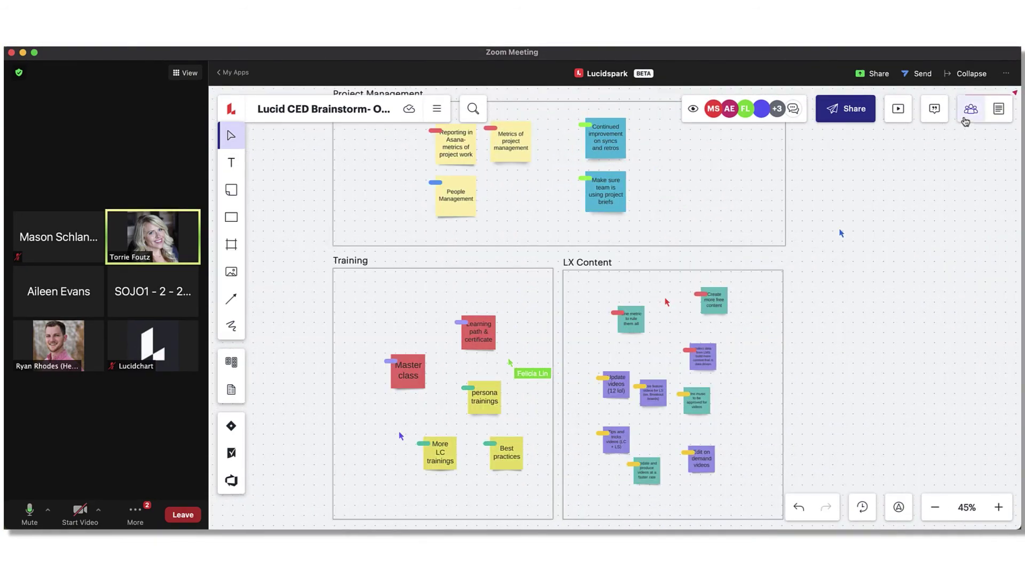
{"action": "left_click", "coordinate": [970, 108]}
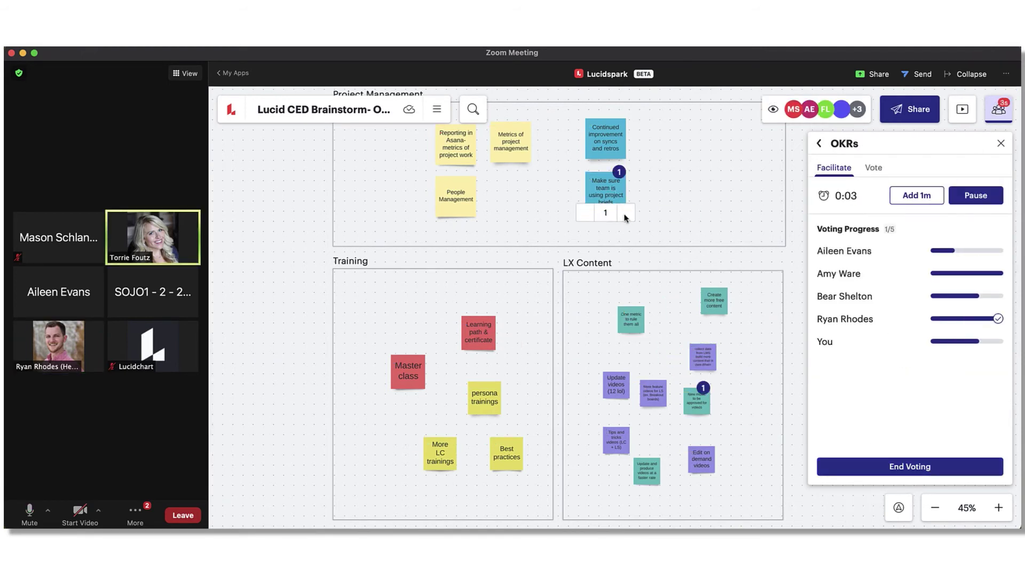
Step: End the OKRs vote to show results, widen the video gallery, and open the app's options
{"action": "left_click", "coordinate": [890, 467]}
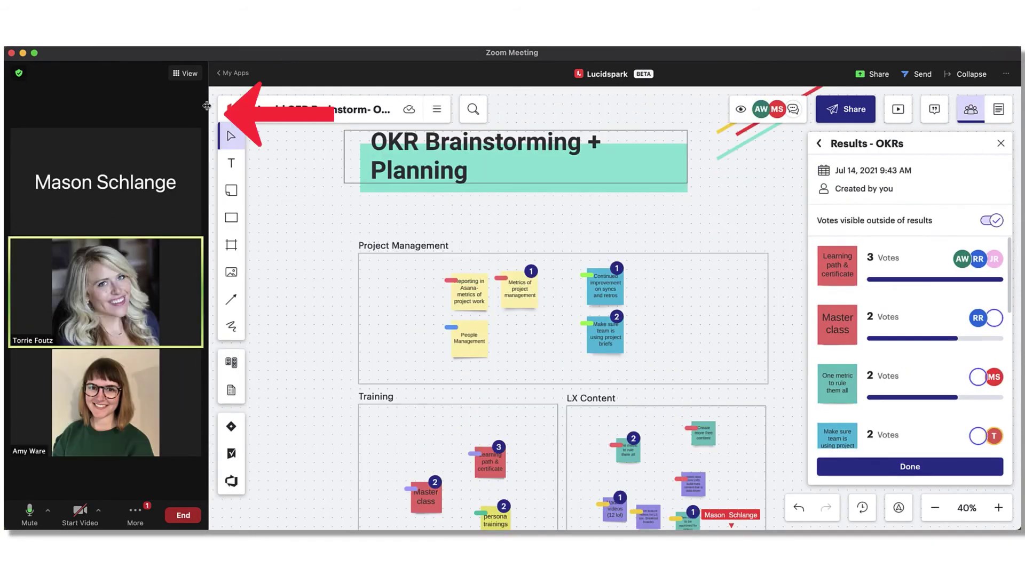
{"action": "left_click_drag", "start_coordinate": [207, 106], "coordinate": [461, 219]}
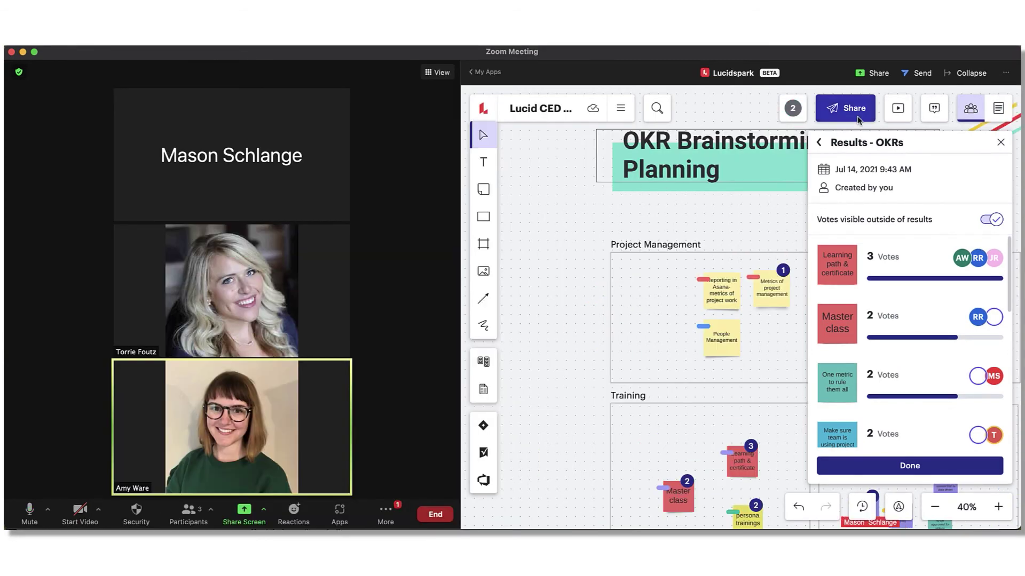
{"action": "left_click", "coordinate": [1005, 72]}
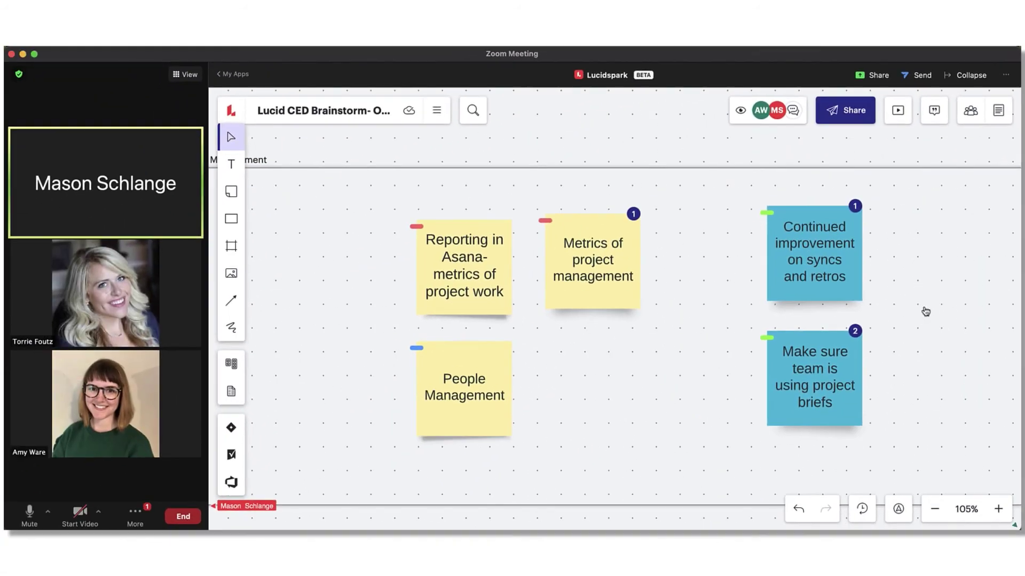
Step: Call all collaborators to the presenter's view, zoom out, and collapse the board
{"action": "left_click", "coordinate": [777, 110]}
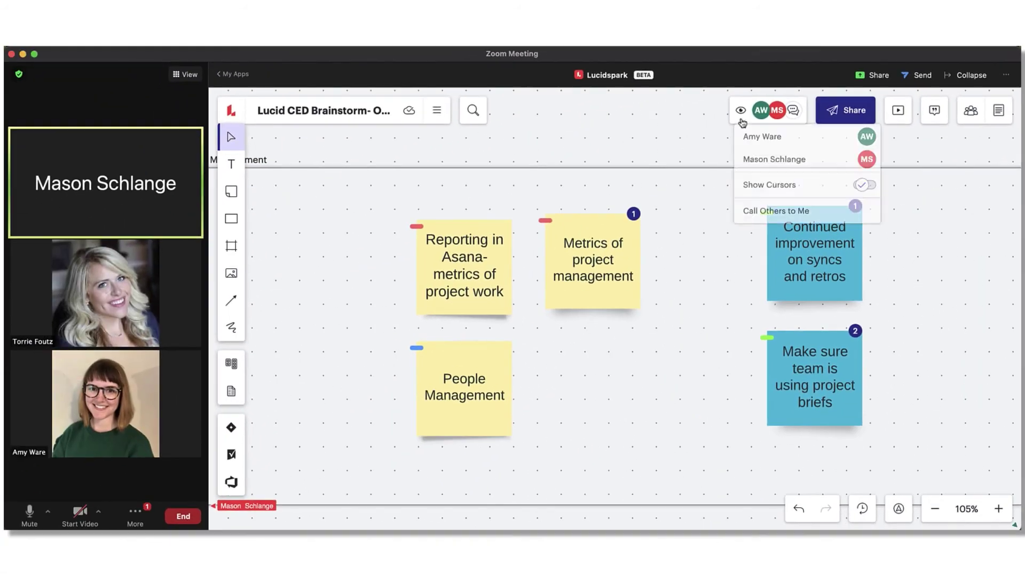
{"action": "left_click", "coordinate": [761, 211]}
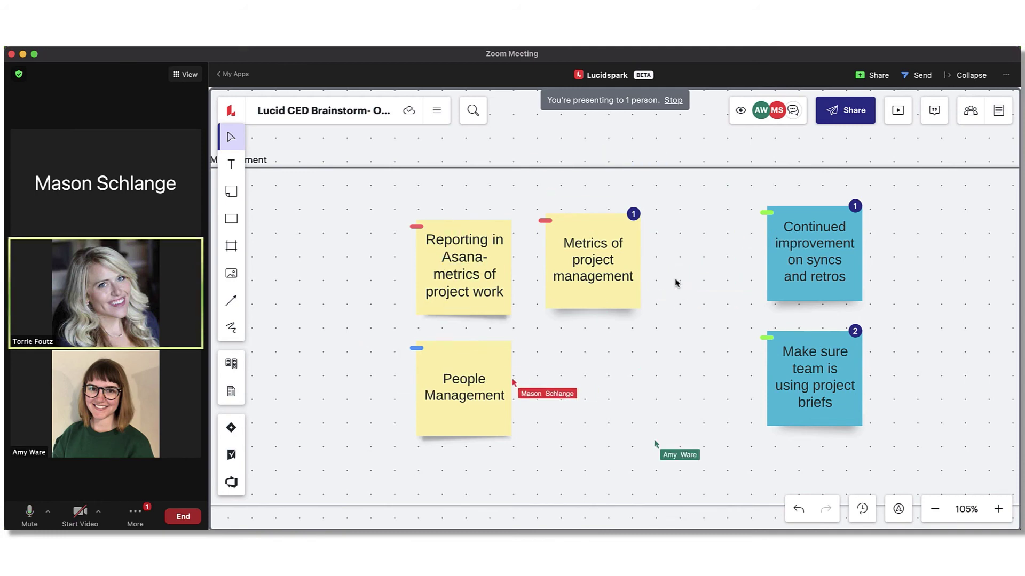
{"action": "scroll", "coordinate": [684, 399], "scroll_direction": "down", "scroll_amount": 1}
{"action": "scroll", "coordinate": [683, 400], "scroll_direction": "down", "scroll_amount": 10}
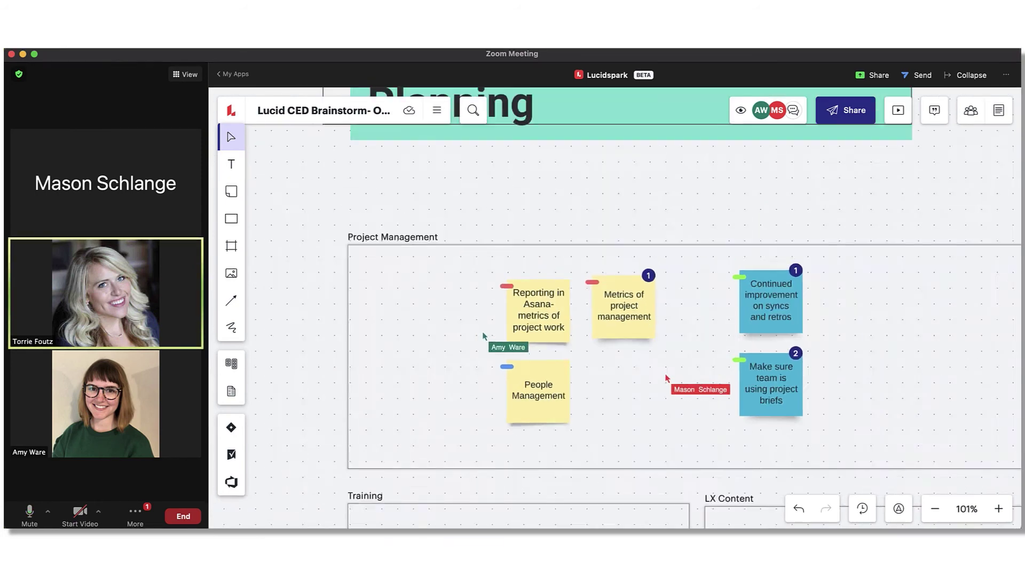
{"action": "scroll", "coordinate": [639, 364], "scroll_direction": "right", "scroll_amount": 3}
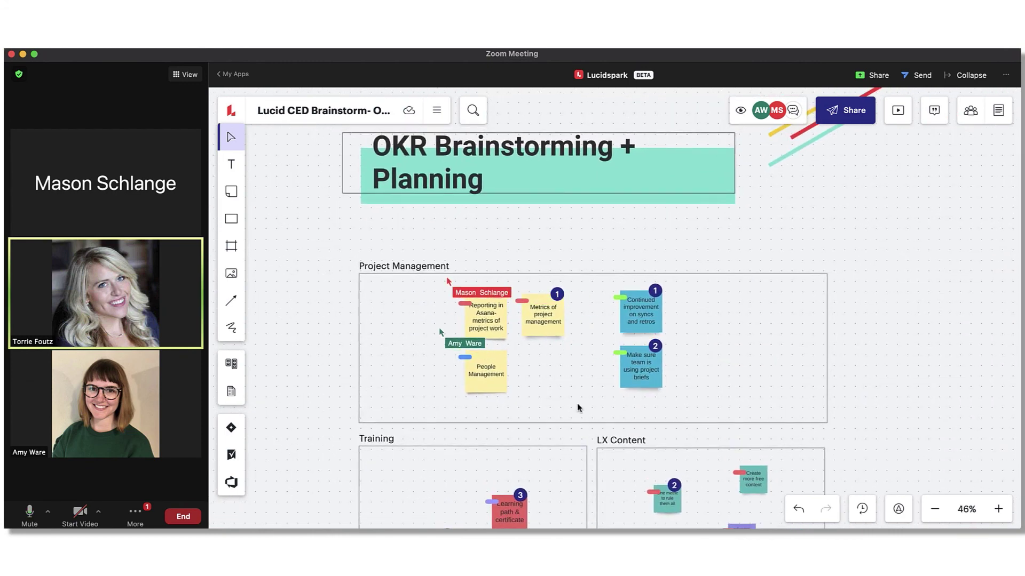
{"action": "left_click", "coordinate": [962, 78]}
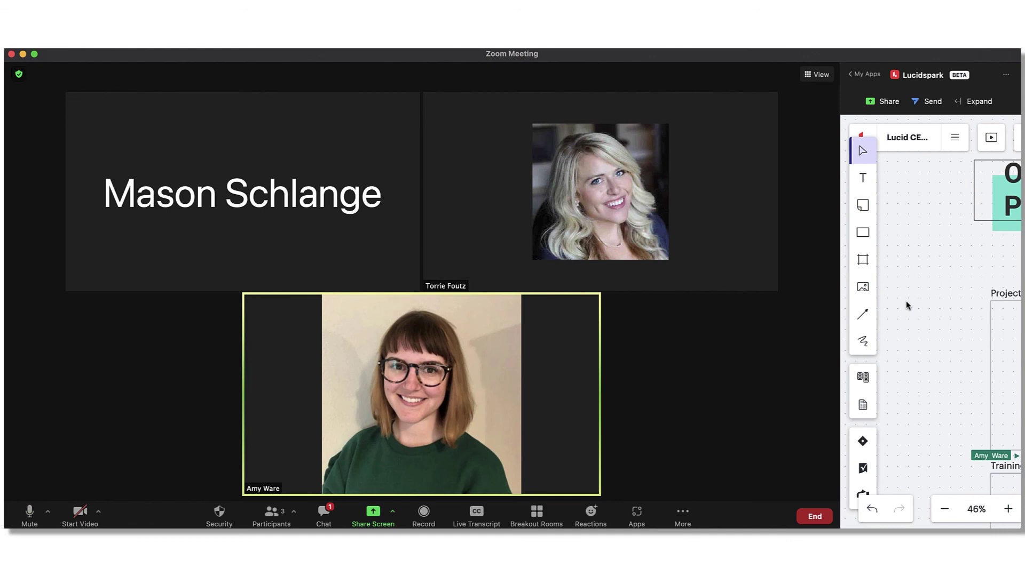